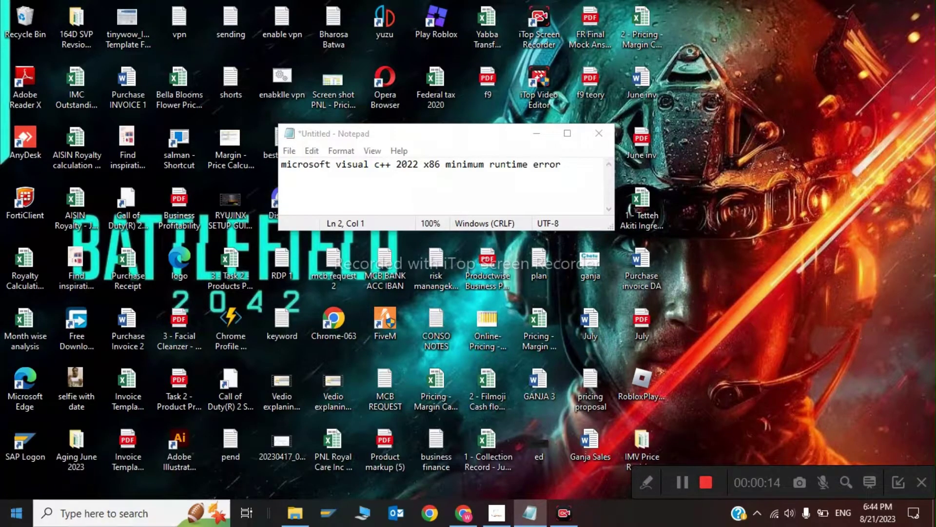
Start the Windows Installer service from Services, then close the Services window
key("super")
type("ser")
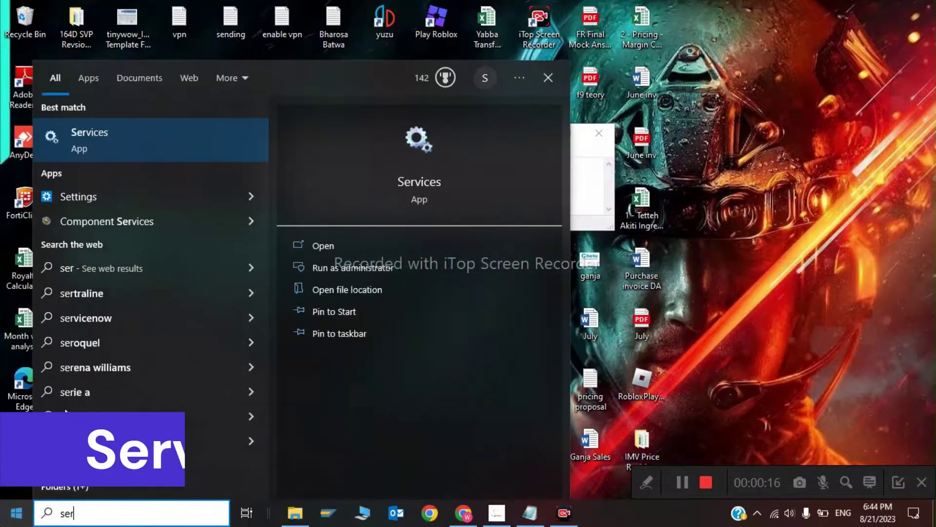
left_click(195, 149)
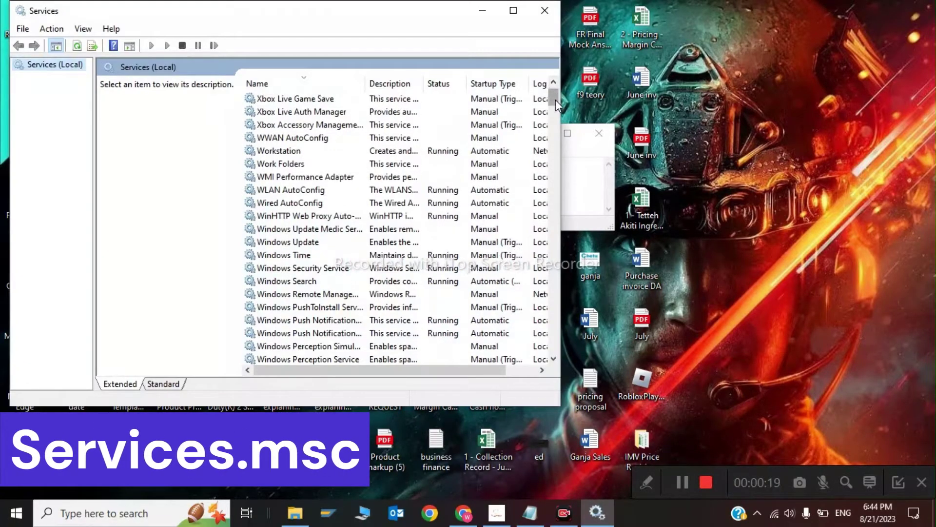
mouse_move(556, 98)
left_mouse_down()
mouse_move(555, 122)
mouse_move(556, 113)
left_mouse_up()
double_click(292, 178)
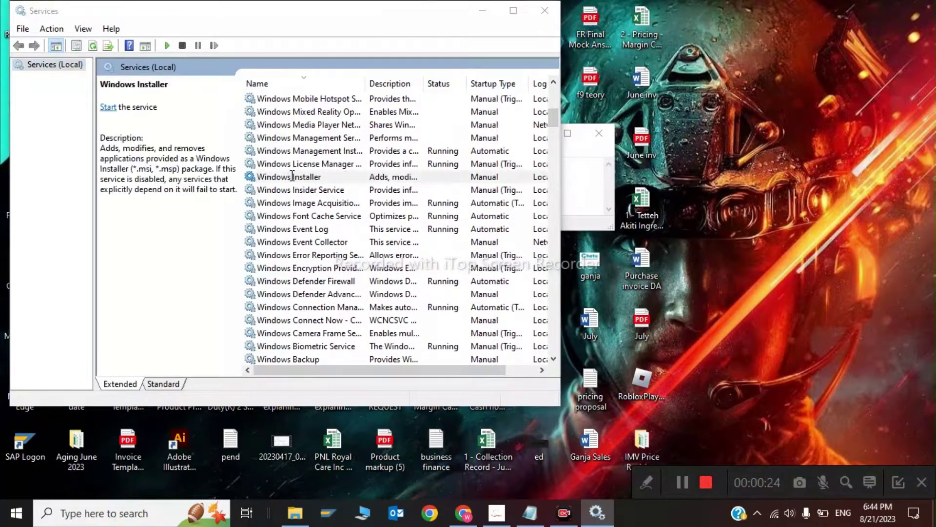
left_click(192, 262)
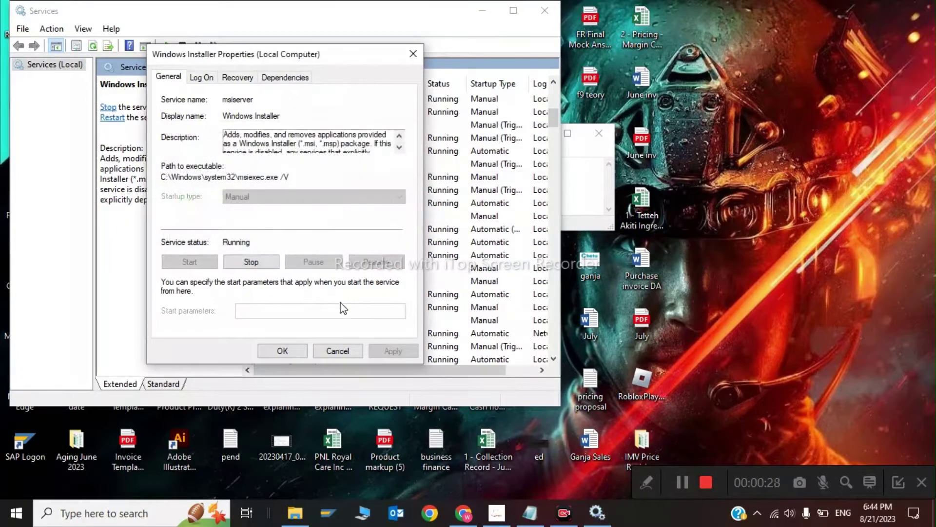
left_click(281, 351)
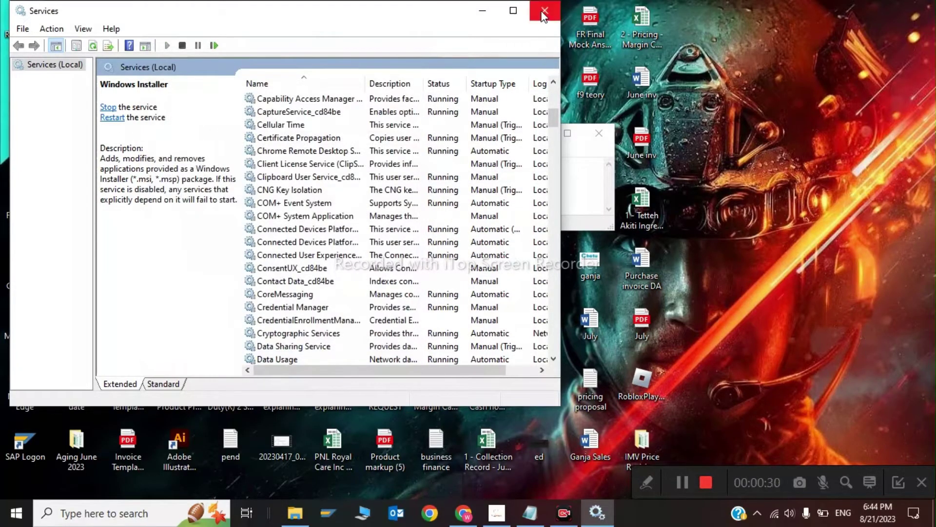
left_click(544, 10)
left_click(535, 133)
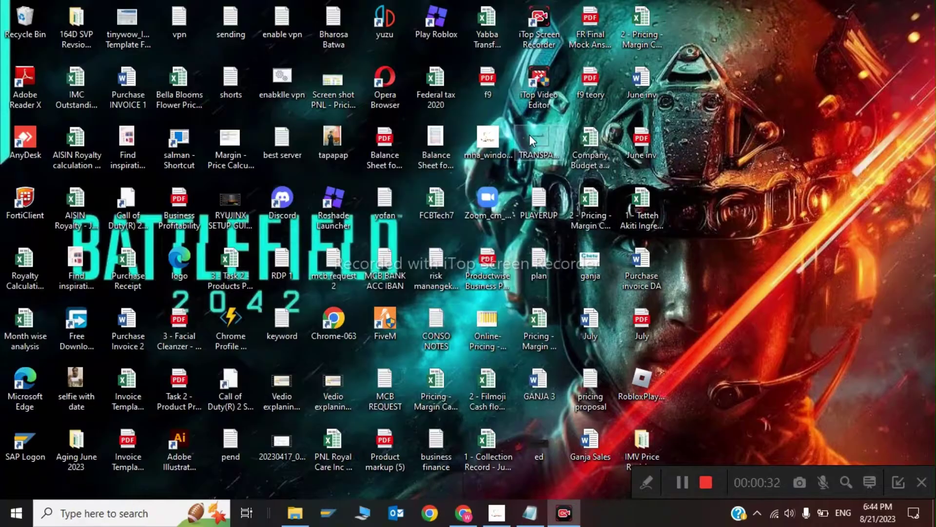
left_click(17, 513)
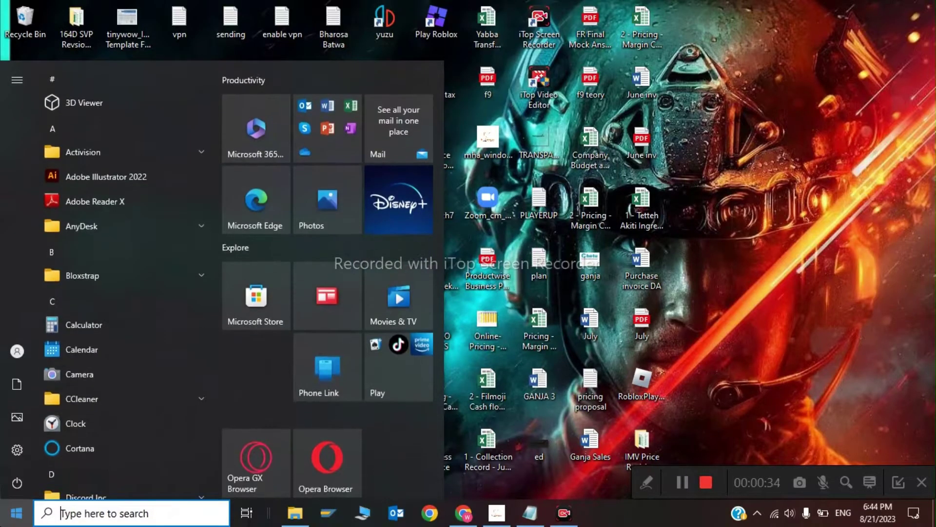
type("con")
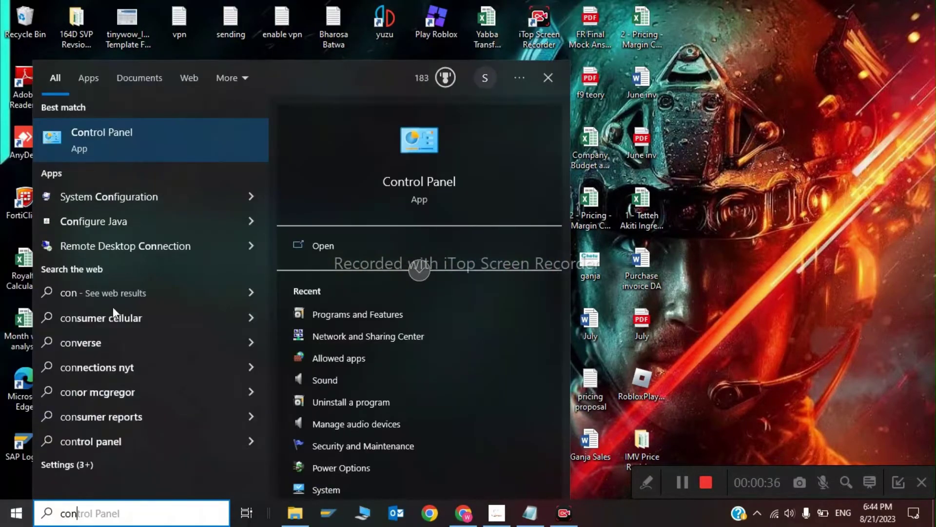
left_click(167, 130)
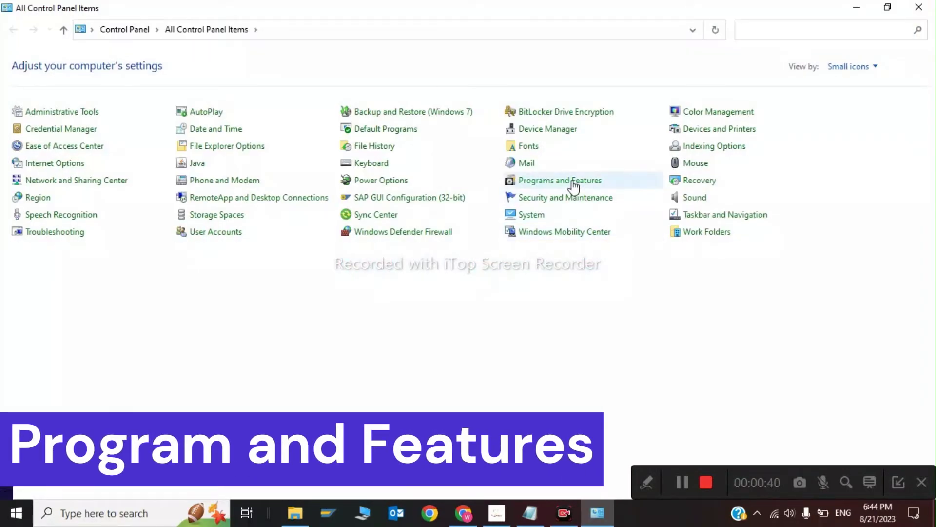
left_click(574, 181)
left_click_drag(934, 198, 934, 318)
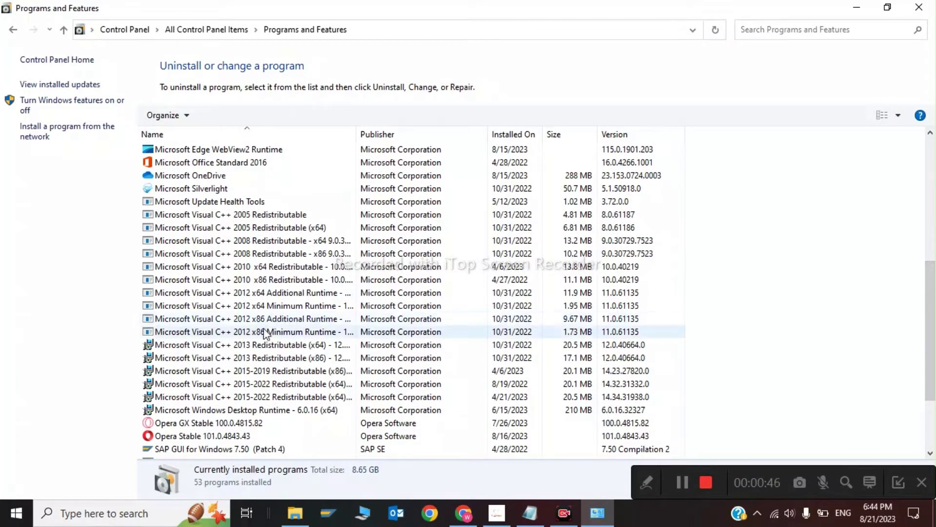
right_click(309, 323)
left_click(290, 333)
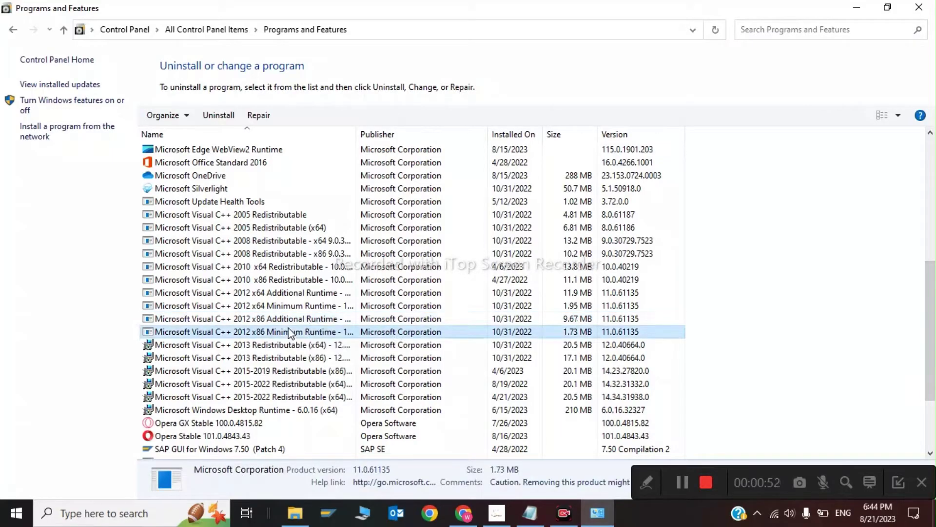
right_click(290, 332)
left_click(268, 335)
left_click(918, 8)
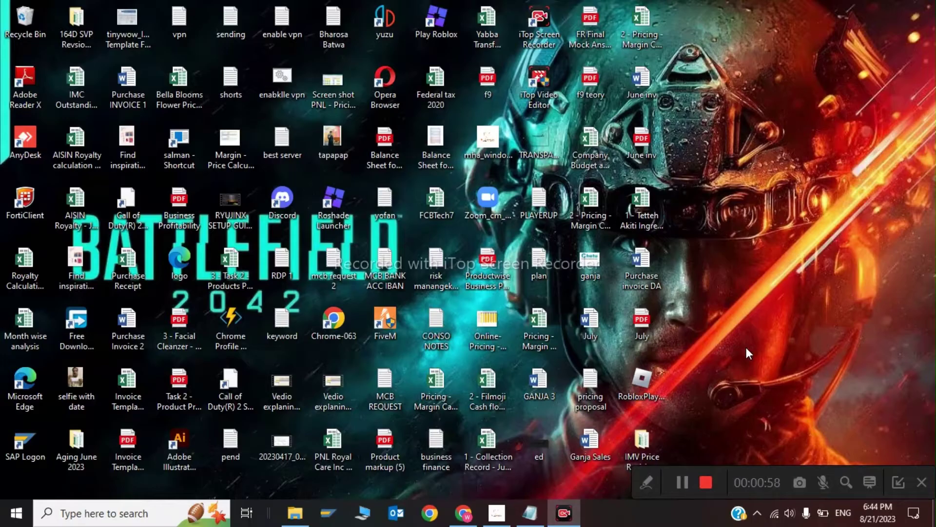
Download VC_redist.x86.exe from the Microsoft Learn Visual C++ downloads page in Chrome
left_click(464, 513)
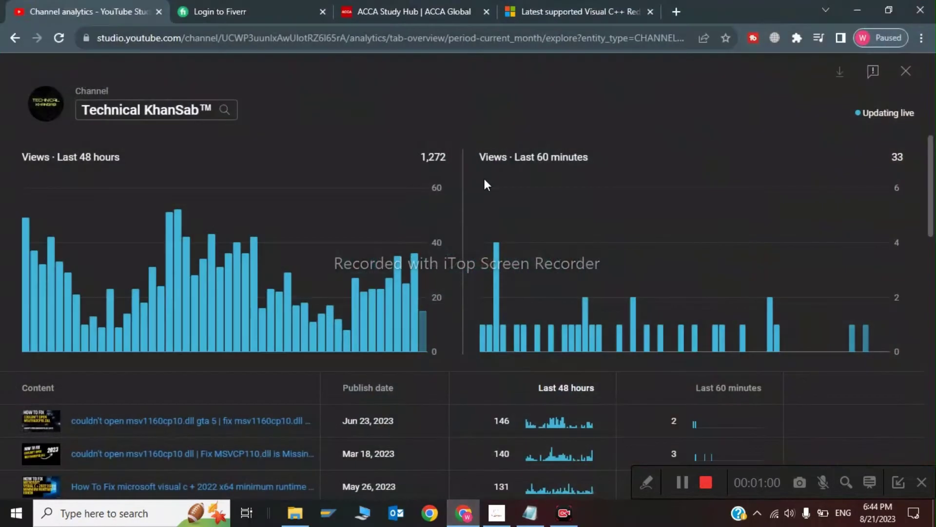
left_click(542, 9)
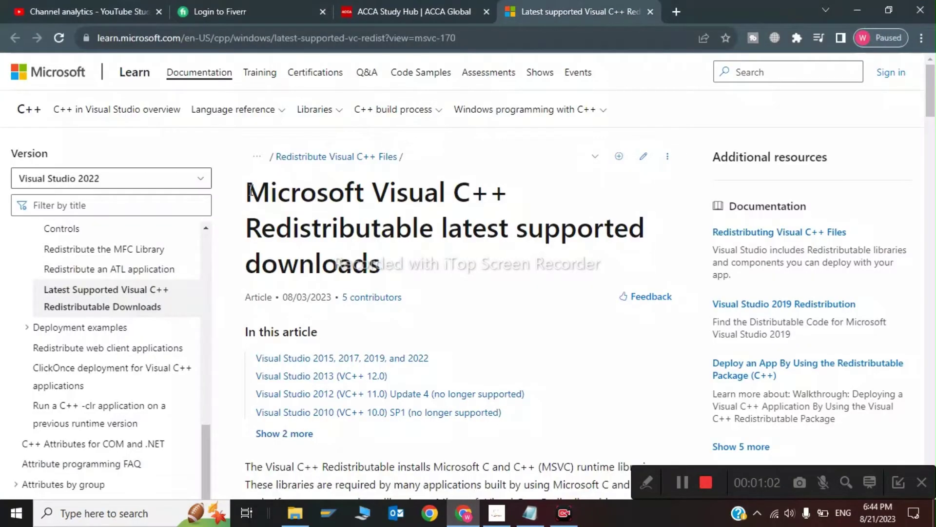
left_click_drag(249, 190, 442, 264)
left_click(442, 263)
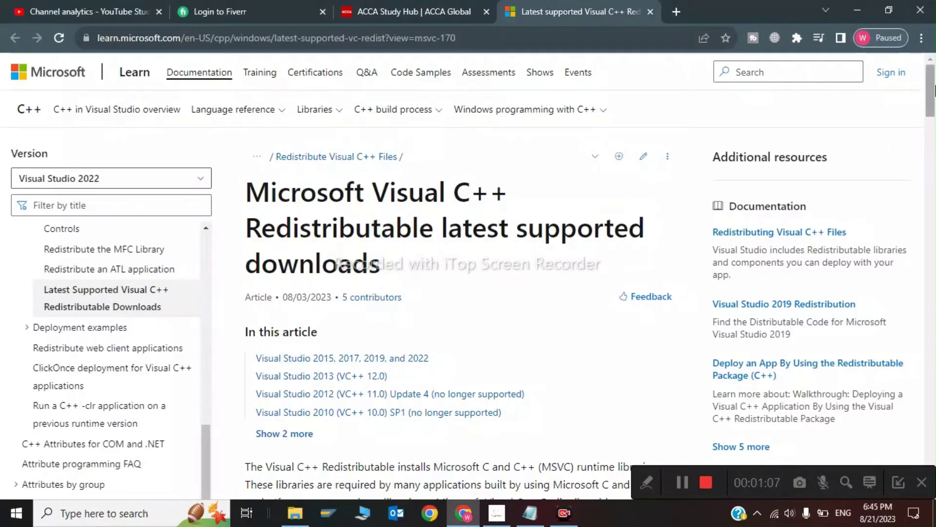
scroll(385, 241, "down", 5)
scroll(385, 242, "down", 3)
scroll(385, 242, "down", 2)
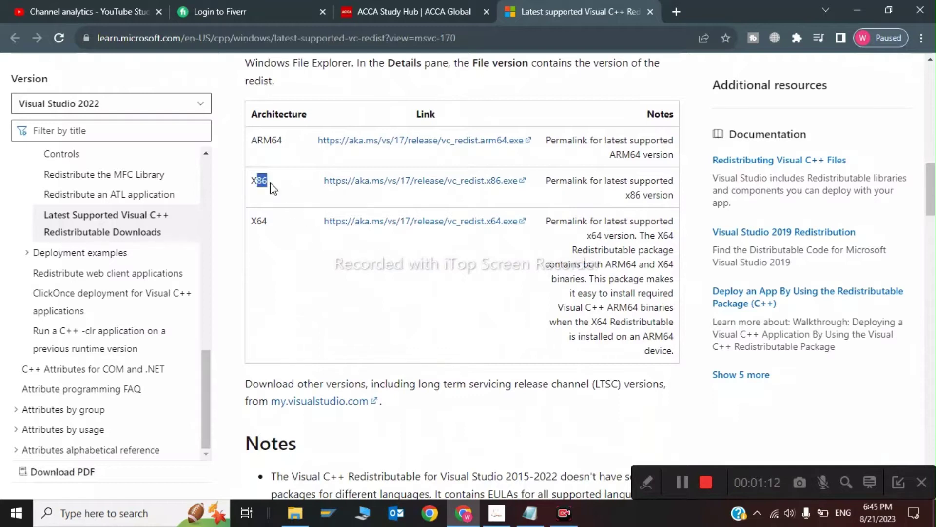
left_click(408, 189)
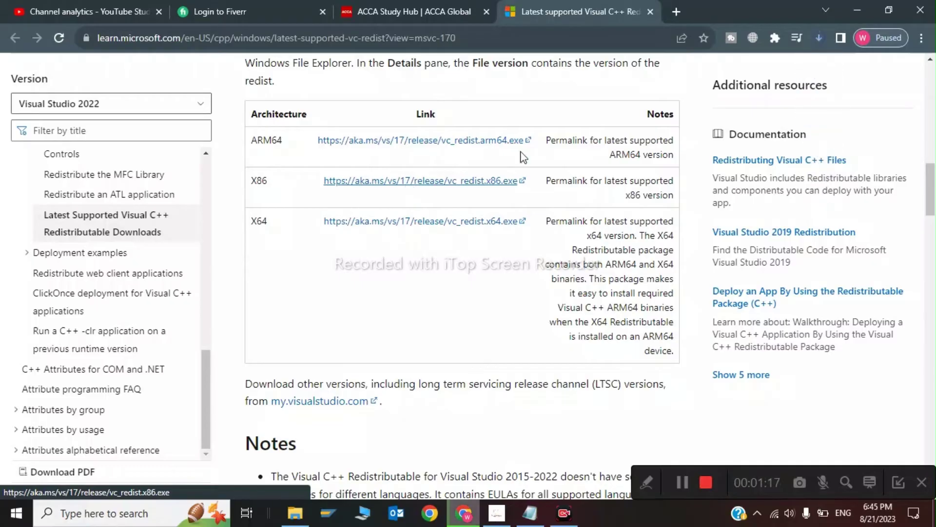
left_click(818, 37)
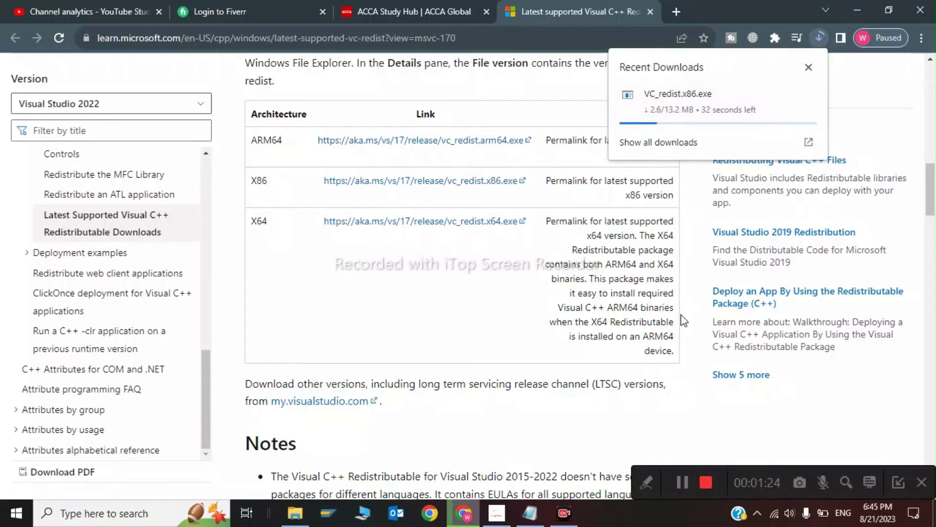
left_click(680, 472)
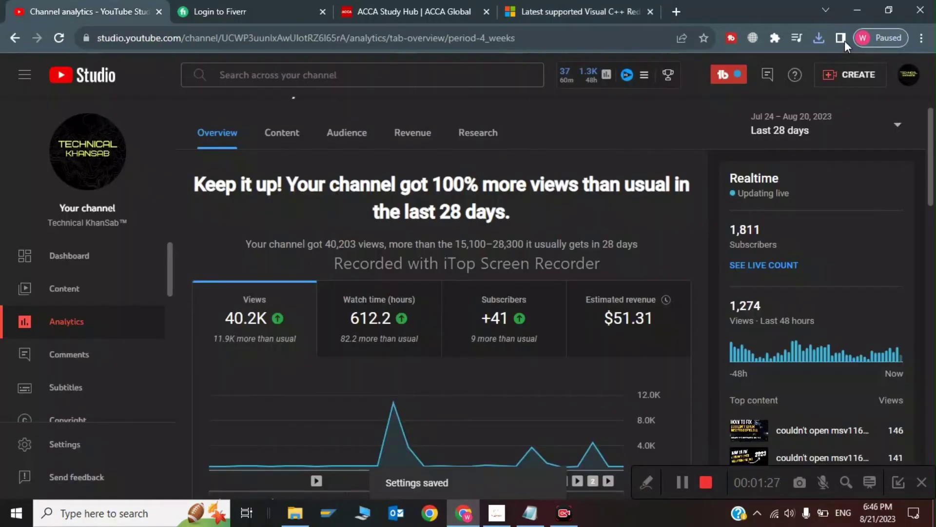
Run VC_redist.x86.exe, accept the license, install 14.36.32532, and close Setup Successful
left_click(821, 36)
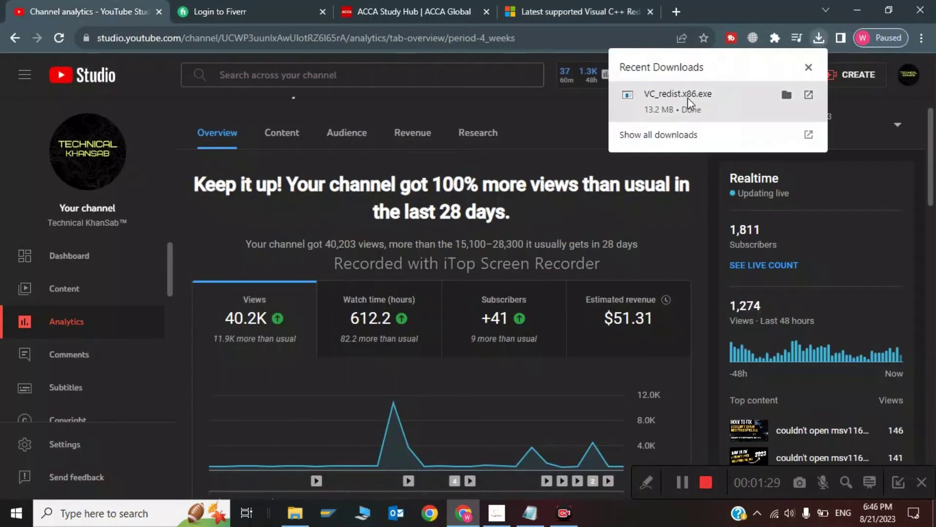
left_click(688, 98)
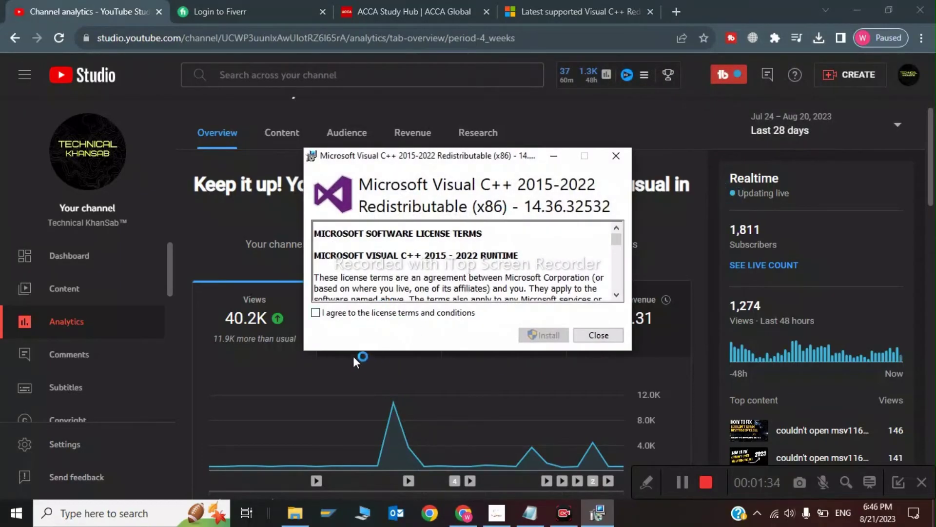
left_click(342, 313)
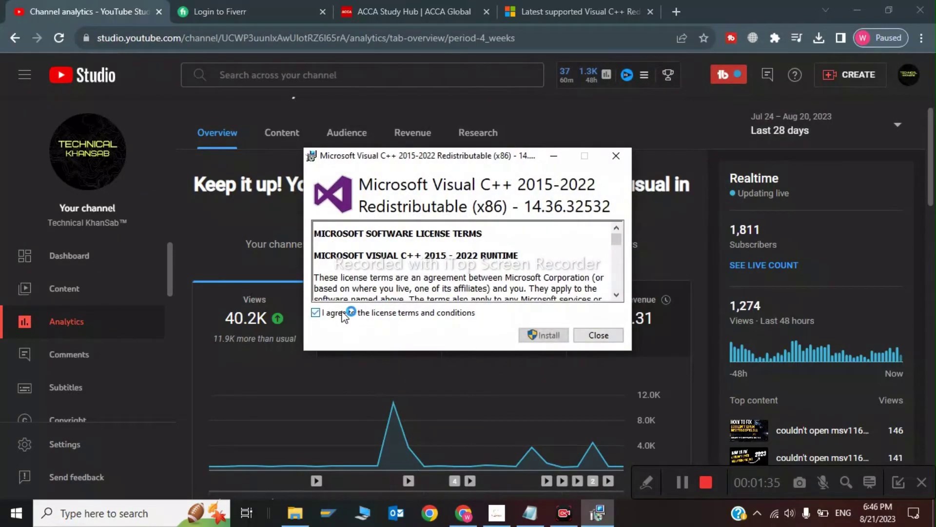
left_click(545, 335)
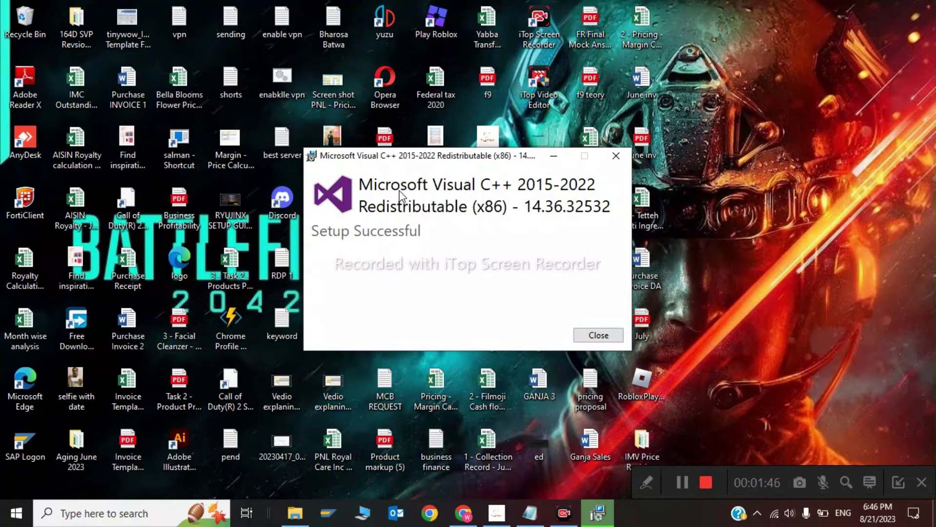
left_click(593, 337)
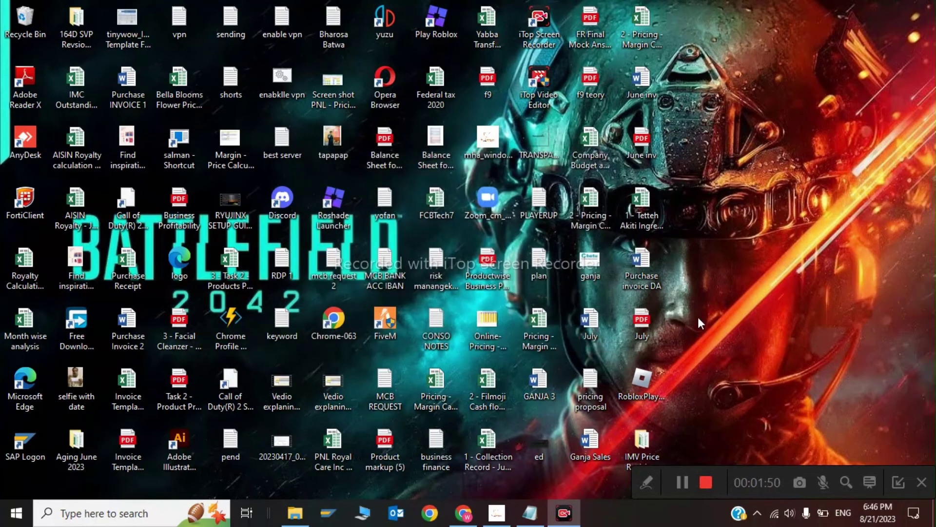